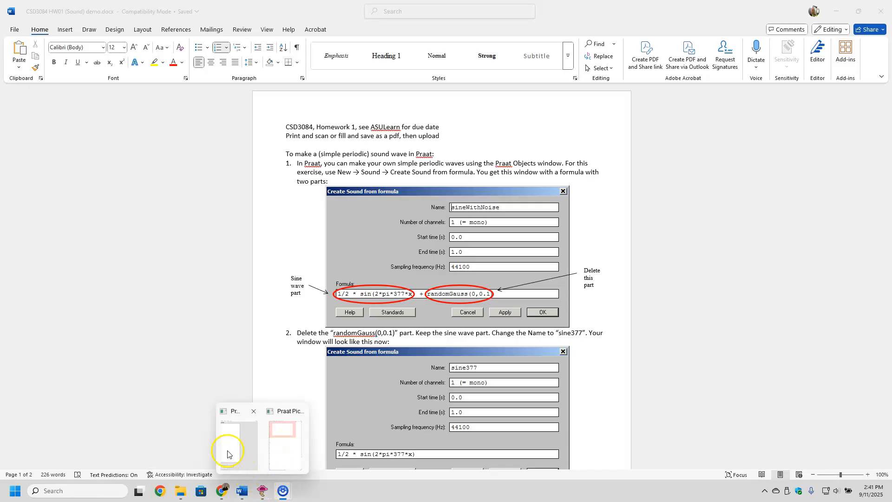
Step: In Praat, start creating a sound from a formula and remove the randomGauss(0,0.1) term, leaving 1/2 * sin(2*pi*377*x)
{"action": "left_click", "coordinate": [228, 449]}
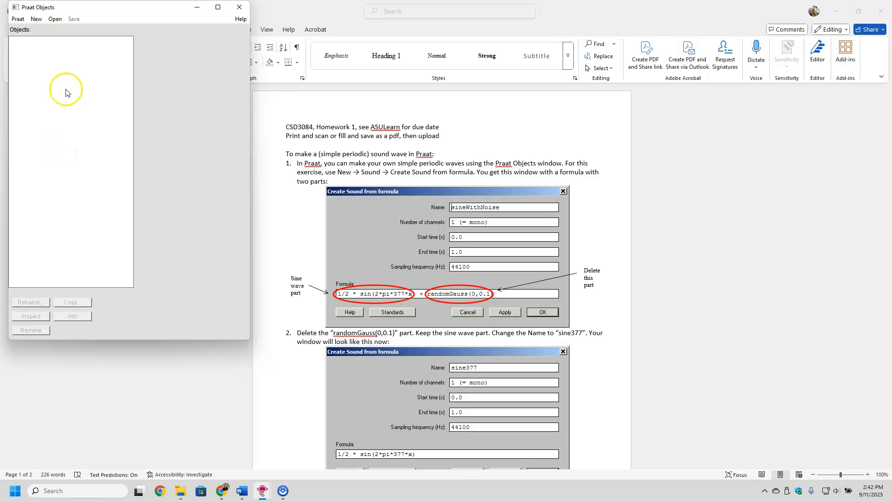
{"action": "left_click", "coordinate": [37, 19]}
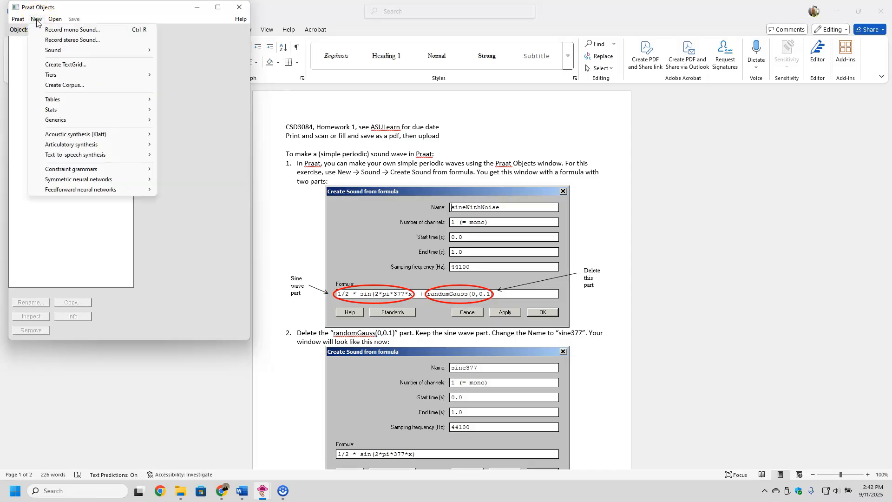
{"action": "mouse_move", "coordinate": [46, 55]}
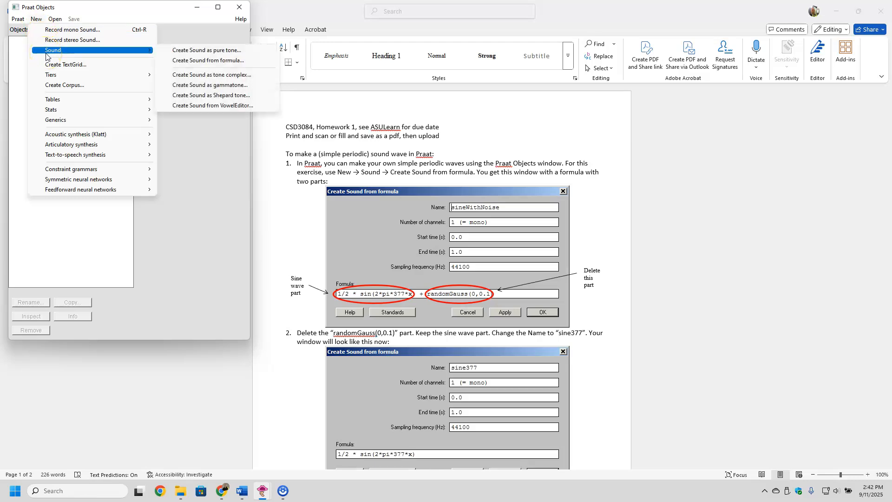
{"action": "left_click", "coordinate": [202, 61]}
{"action": "left_click", "coordinate": [120, 177]}
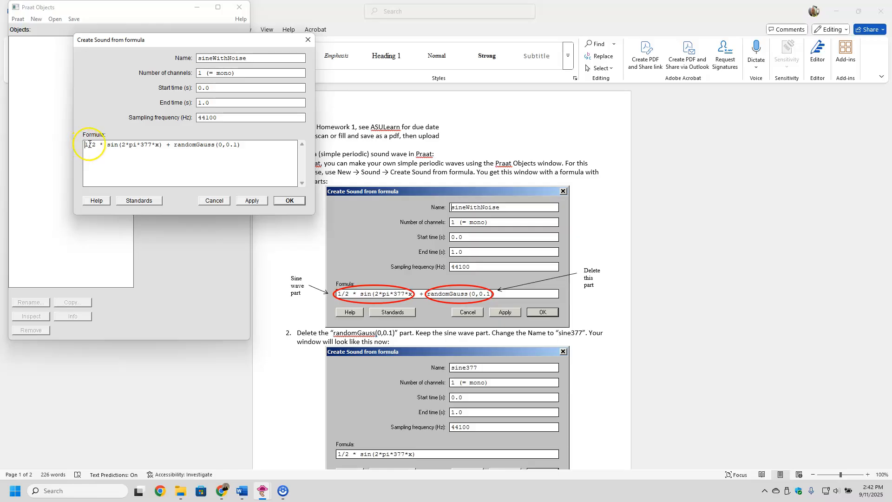
{"action": "left_click", "coordinate": [165, 144]}
{"action": "left_click_drag", "start_coordinate": [165, 144], "coordinate": [251, 145]}
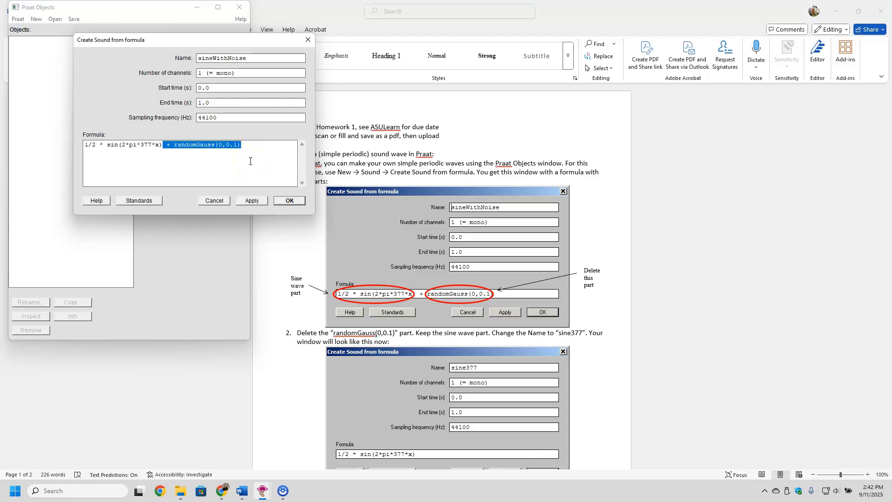
{"action": "key", "text": "BackSpace"}
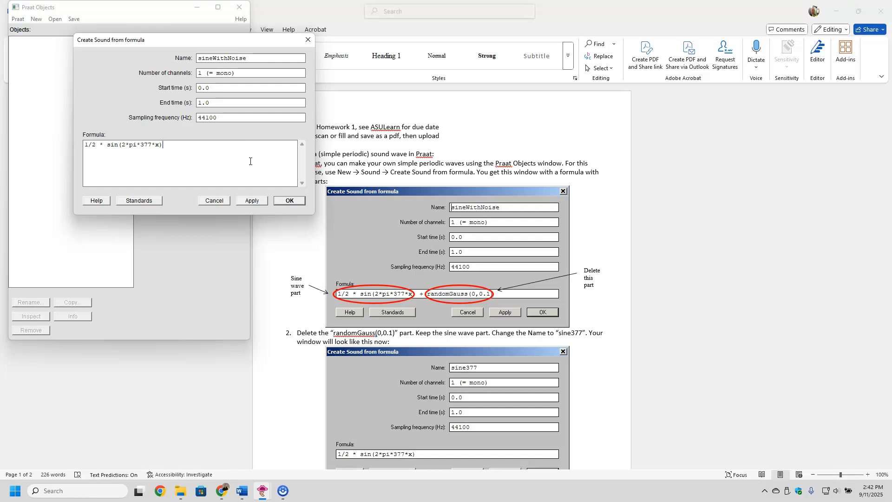
Step: Name the new sound sine377 and create it with the remaining default settings
{"action": "left_click", "coordinate": [213, 58]}
{"action": "left_click_drag", "start_coordinate": [213, 57], "coordinate": [261, 54]}
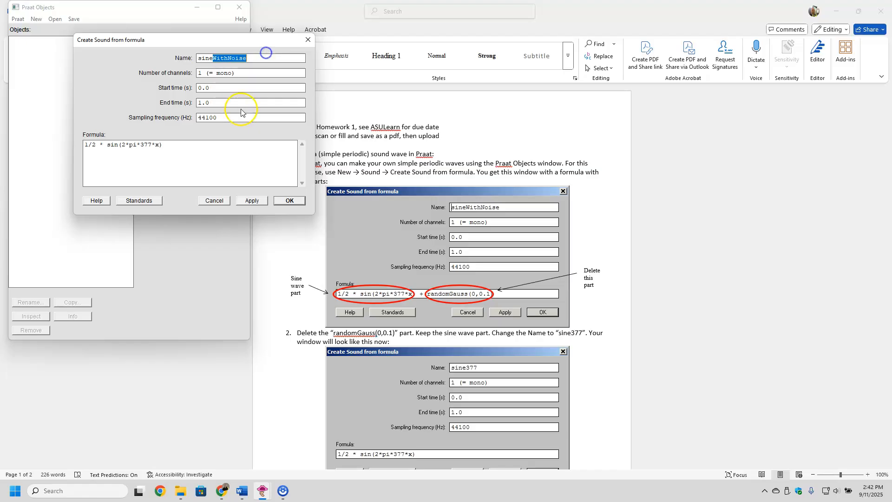
{"action": "type", "text": "377"}
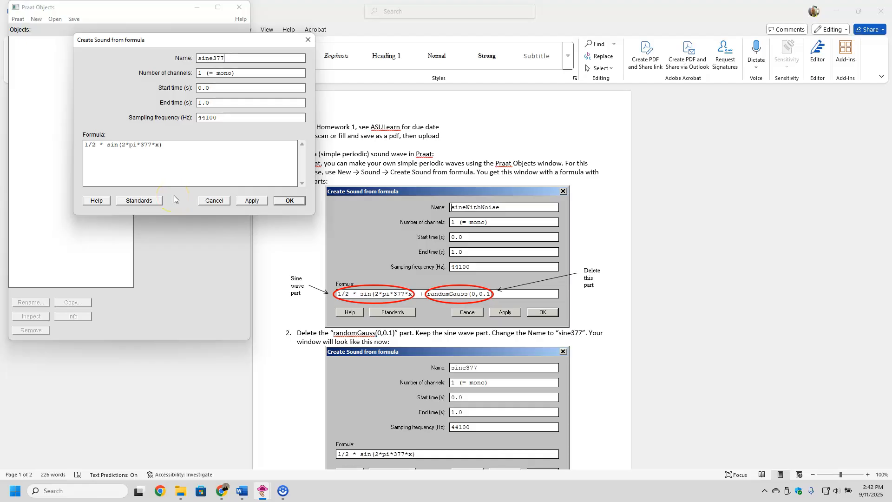
{"action": "left_click", "coordinate": [288, 201]}
{"action": "left_click", "coordinate": [288, 201]}
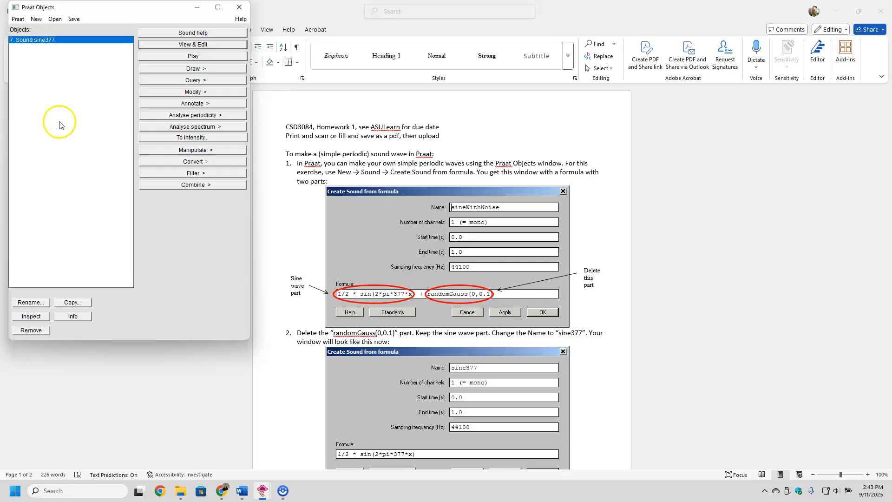
Step: Check the homework instructions, open the sine377 sound for viewing, and play its total duration
{"action": "scroll", "coordinate": [411, 180], "scroll_direction": "down", "scroll_amount": 6}
{"action": "scroll", "coordinate": [412, 180], "scroll_direction": "down", "scroll_amount": 8}
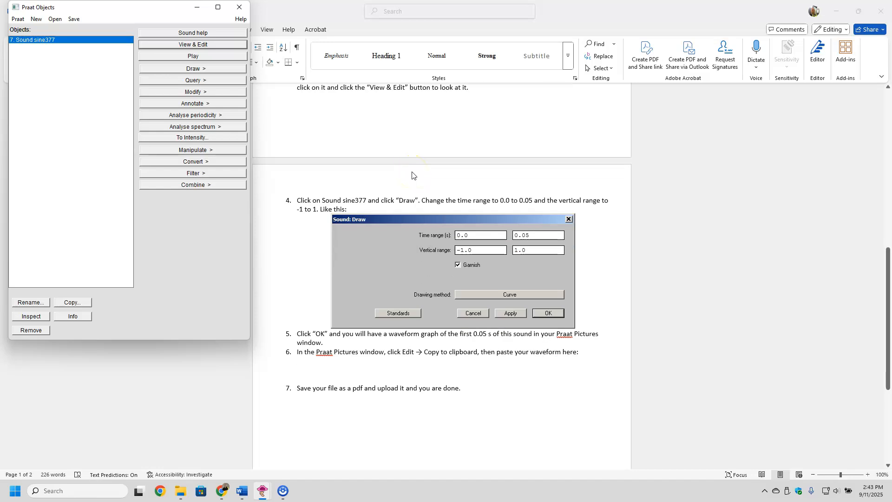
{"action": "scroll", "coordinate": [412, 176], "scroll_direction": "up", "scroll_amount": 7}
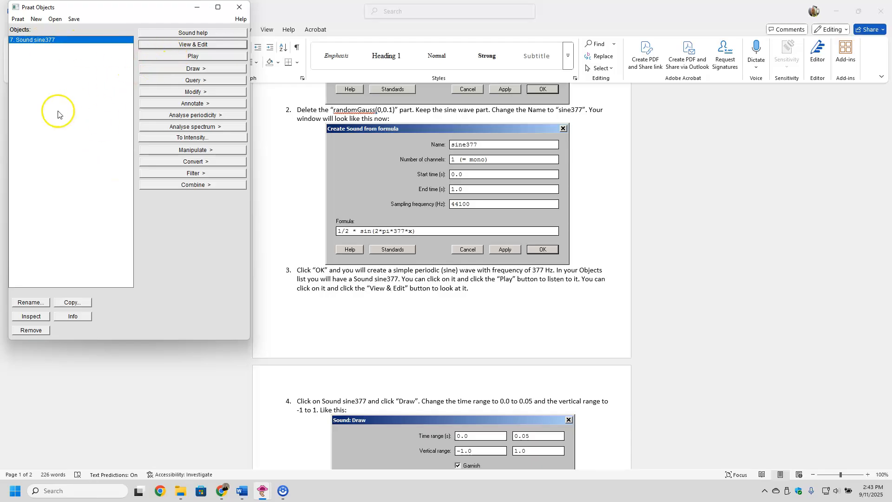
{"action": "left_click", "coordinate": [192, 45]}
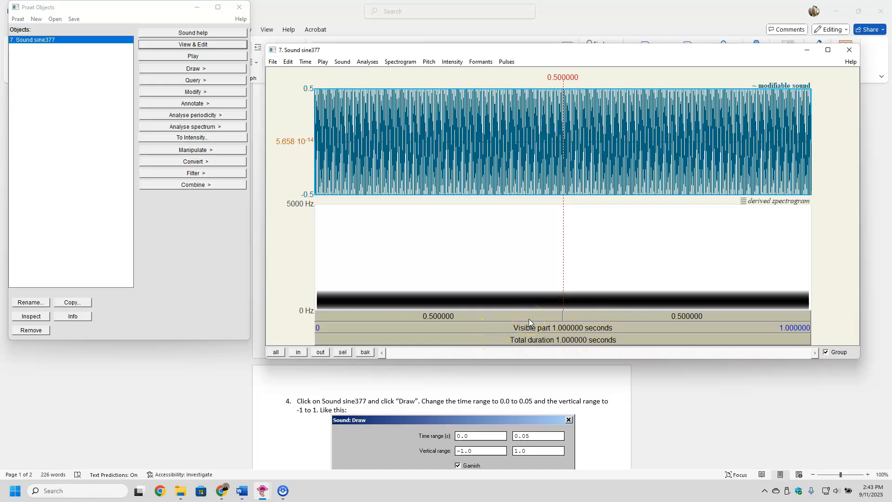
{"action": "left_click", "coordinate": [543, 342]}
Step: Zoom in on a selection of about 0.5 s in the middle of the waveform, play the visible part, and close the sound window
{"action": "left_click_drag", "start_coordinate": [431, 174], "coordinate": [677, 173]}
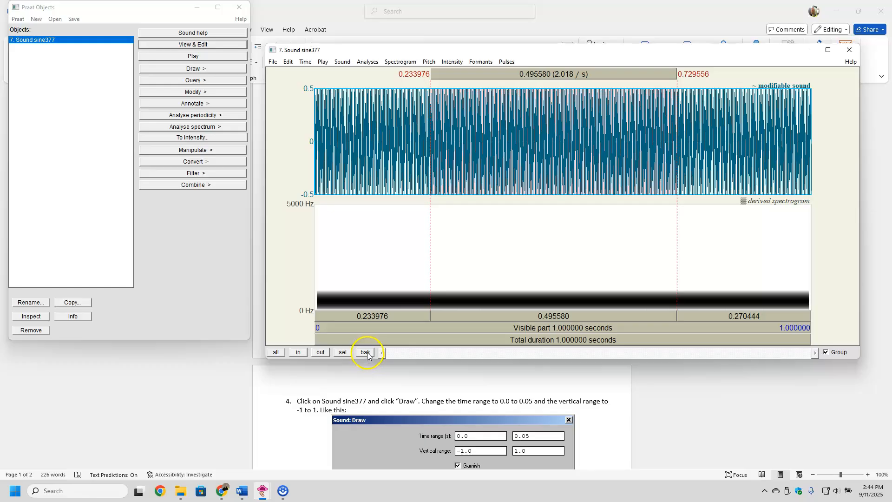
{"action": "left_click", "coordinate": [343, 353]}
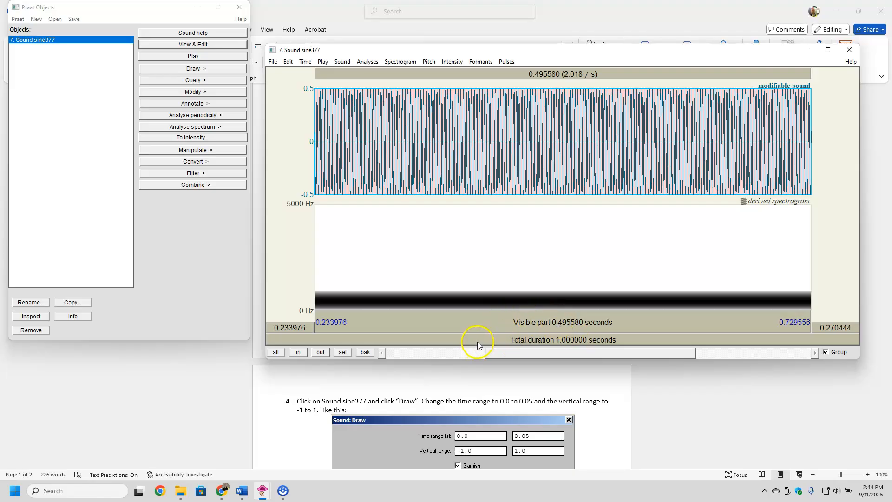
{"action": "left_click_drag", "start_coordinate": [434, 145], "coordinate": [707, 132]}
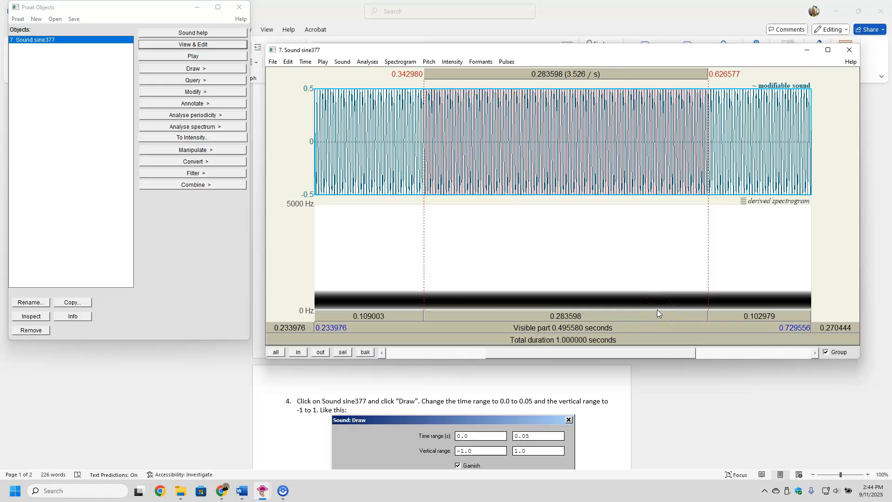
{"action": "left_click", "coordinate": [505, 329]}
{"action": "left_click", "coordinate": [847, 51]}
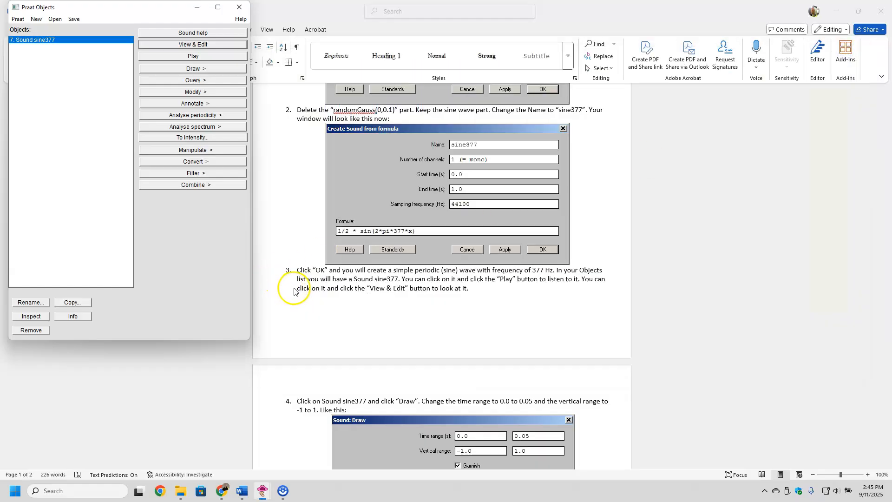
Step: Open the Draw settings for the sine377 sound and reset them to the standard values
{"action": "scroll", "coordinate": [293, 291], "scroll_direction": "down", "scroll_amount": 5}
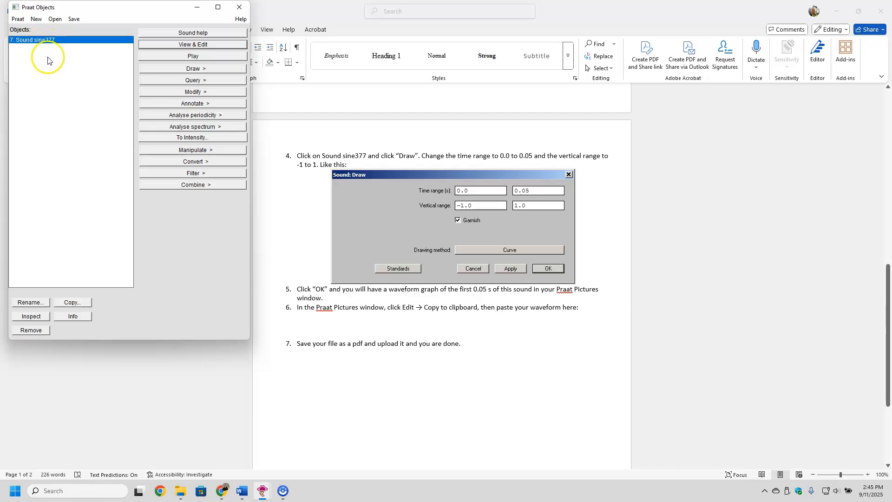
{"action": "left_click", "coordinate": [200, 70]}
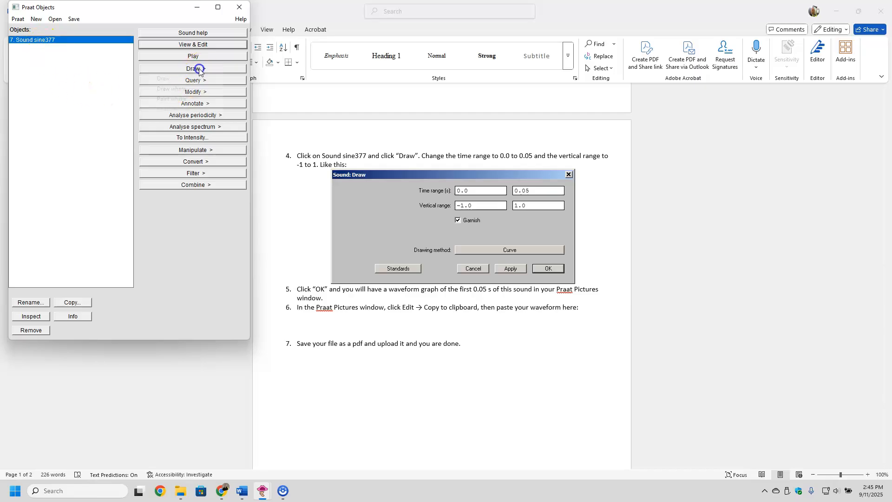
{"action": "left_click", "coordinate": [195, 76]}
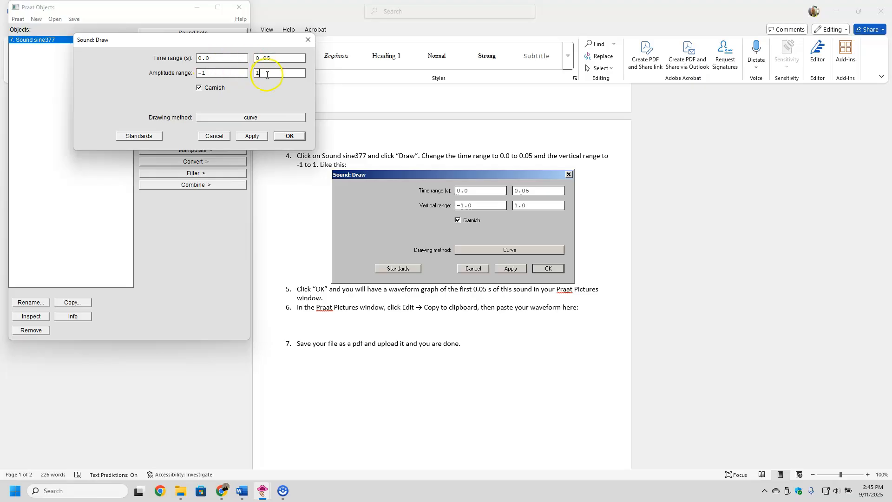
{"action": "left_click", "coordinate": [135, 137]}
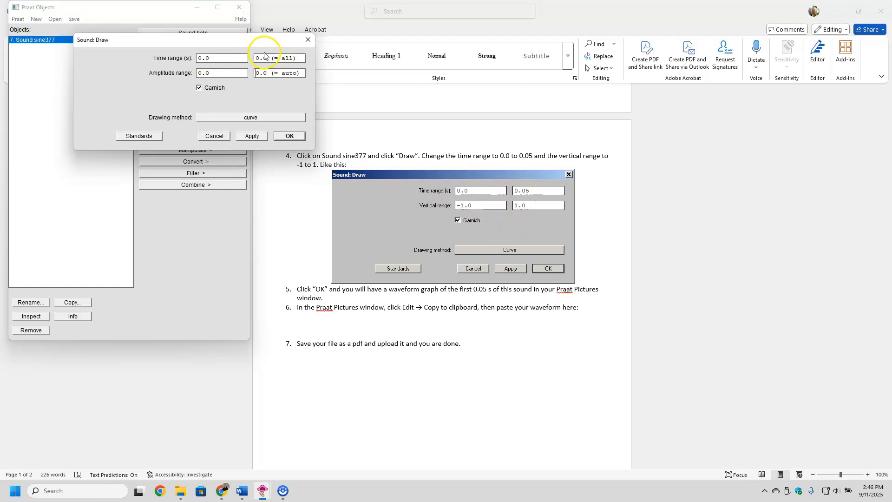
Step: Draw the sine377 waveform with a time range of 0.0 to 0.05 s and an amplitude range of -1 to 1
{"action": "left_click_drag", "start_coordinate": [267, 58], "coordinate": [315, 58]}
{"action": "type", "text": "5"}
{"action": "left_click_drag", "start_coordinate": [213, 73], "coordinate": [186, 75]}
{"action": "type", "text": "-1"}
{"action": "left_click_drag", "start_coordinate": [301, 73], "coordinate": [250, 74]}
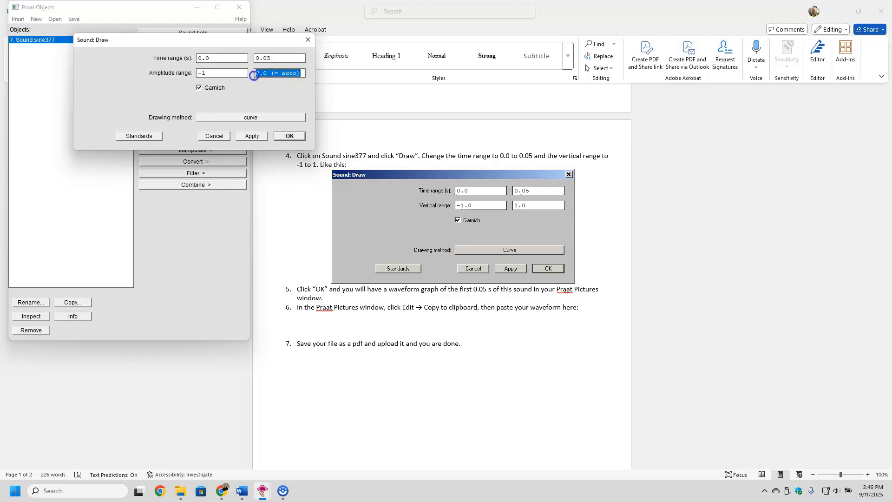
{"action": "type", "text": "1"}
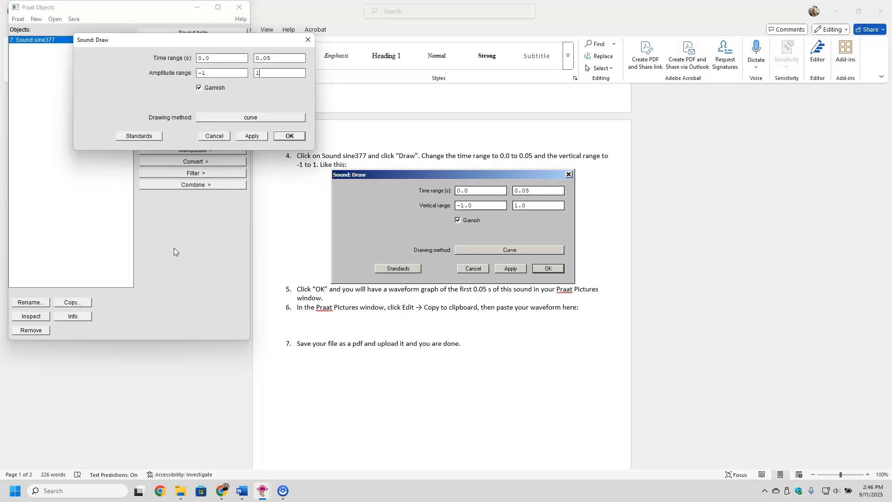
{"action": "left_click", "coordinate": [287, 135]}
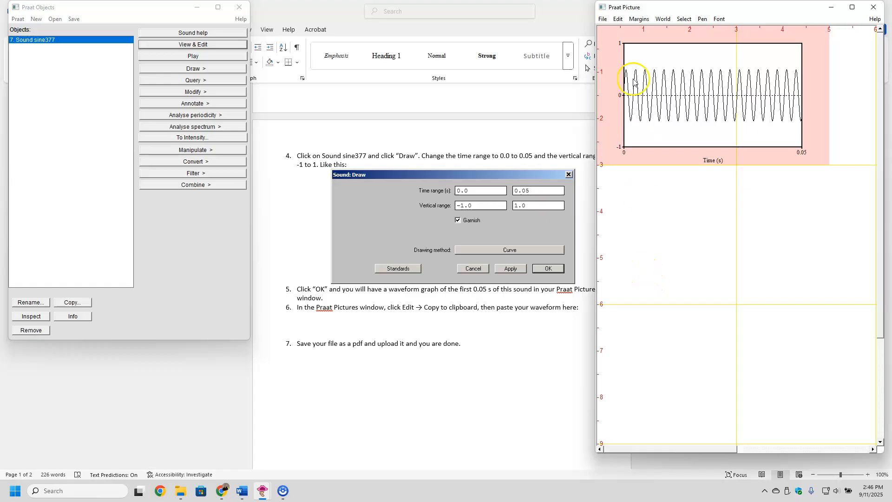
Step: Copy the waveform graph from the Praat Picture window and paste it under item 6 of the Word homework document
{"action": "left_click", "coordinate": [617, 19]}
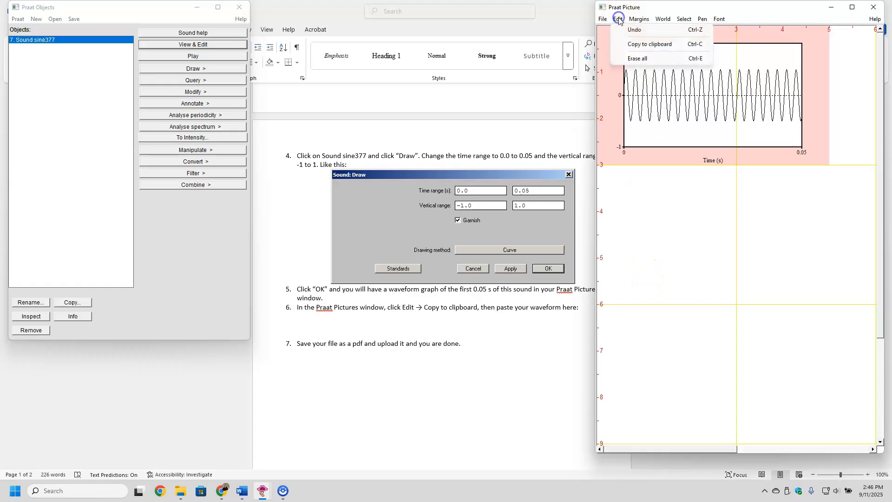
{"action": "left_click", "coordinate": [625, 45]}
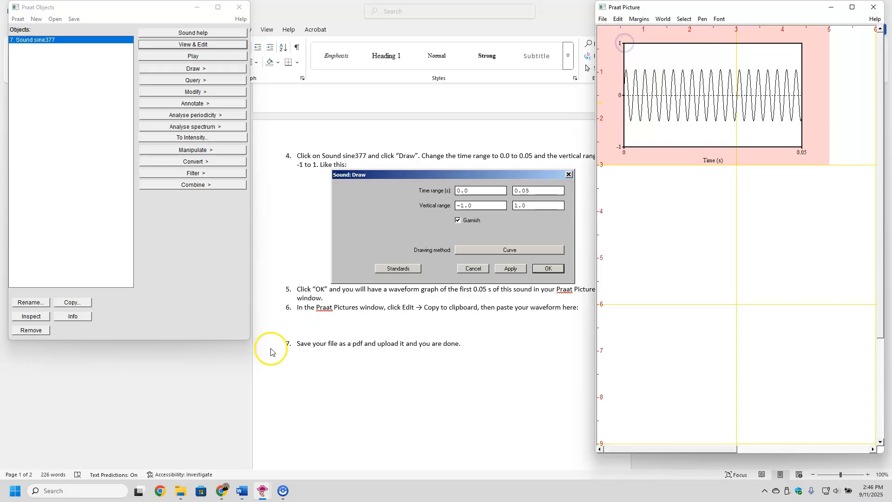
{"action": "left_click", "coordinate": [300, 322]}
{"action": "left_click", "coordinate": [299, 323]}
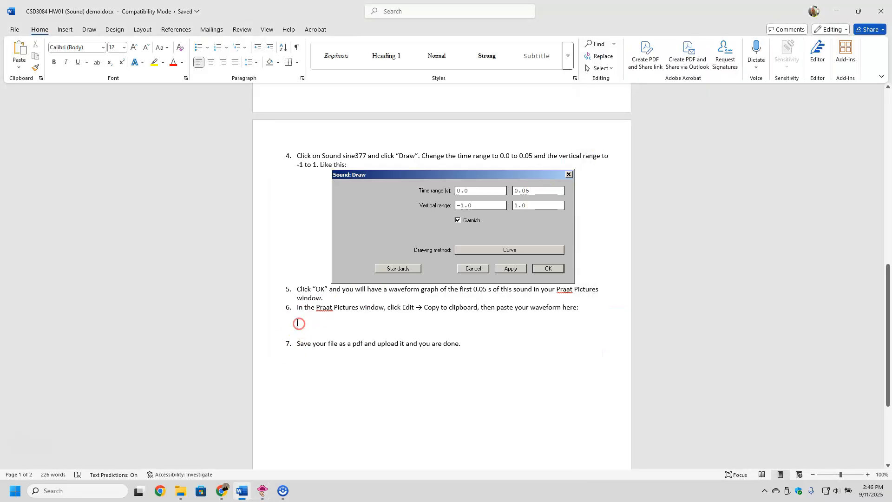
{"action": "left_click", "coordinate": [20, 51]}
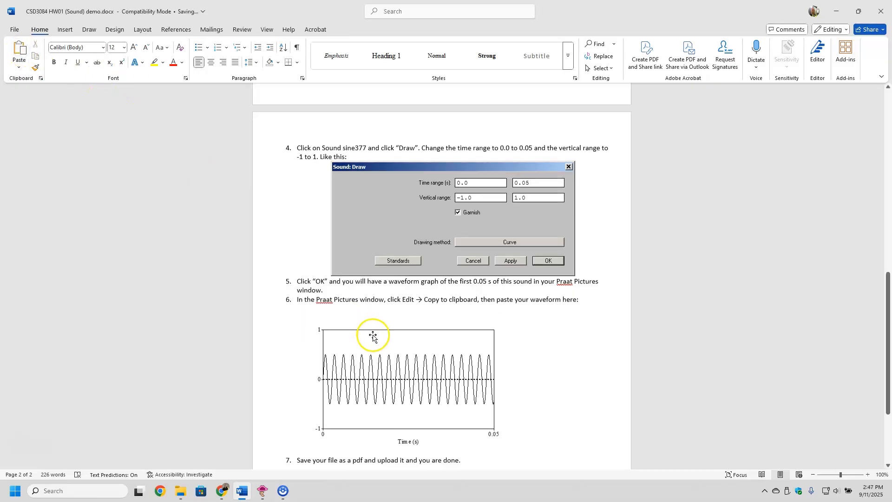
{"action": "scroll", "coordinate": [370, 334], "scroll_direction": "down", "scroll_amount": 3}
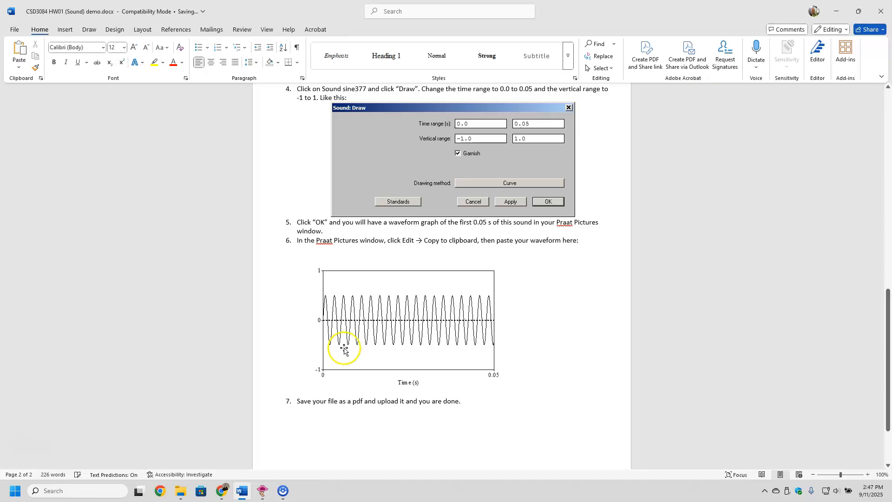
Step: Start saving the Praat picture as a 300-dpi PNG file, and cancel without saving
{"action": "mouse_move", "coordinate": [263, 493]}
{"action": "left_click", "coordinate": [281, 460]}
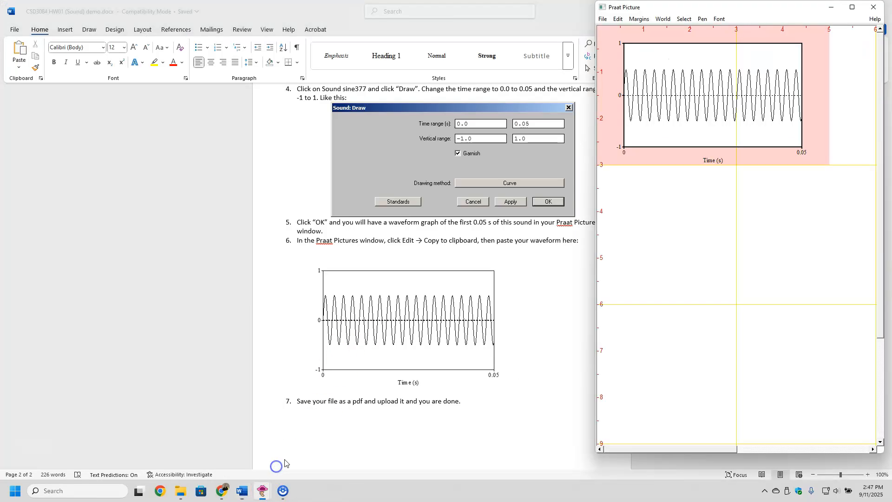
{"action": "left_click", "coordinate": [602, 19]}
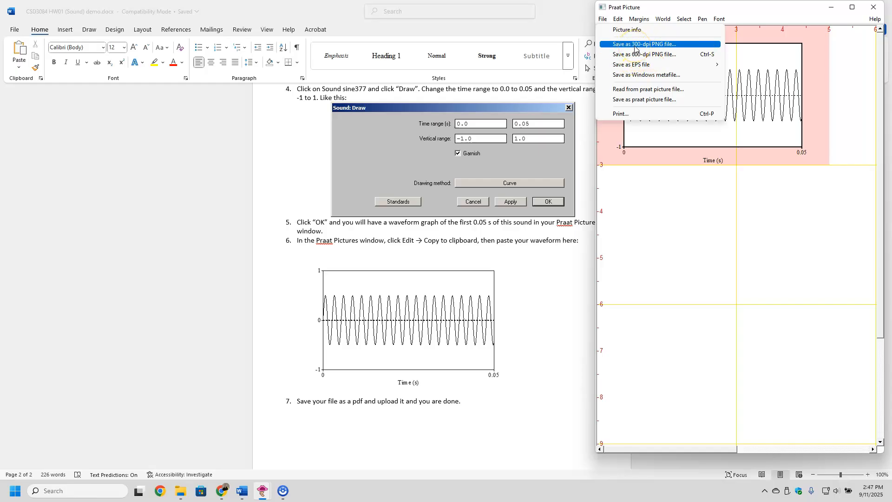
{"action": "left_click", "coordinate": [635, 48]}
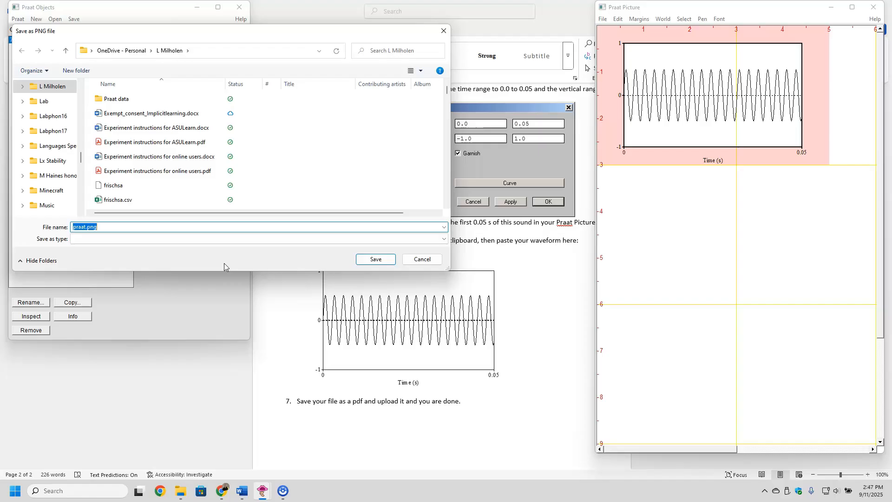
{"action": "left_click", "coordinate": [421, 260]}
{"action": "left_click", "coordinate": [288, 188]}
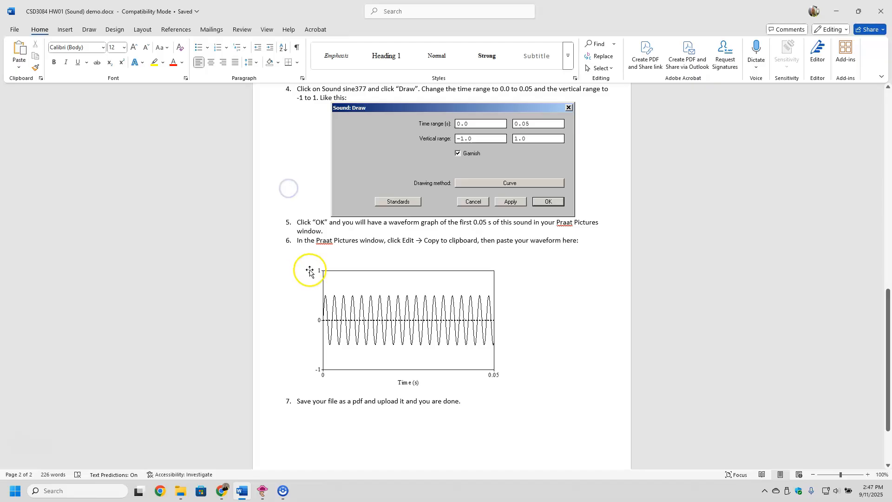
{"action": "left_click", "coordinate": [61, 29]}
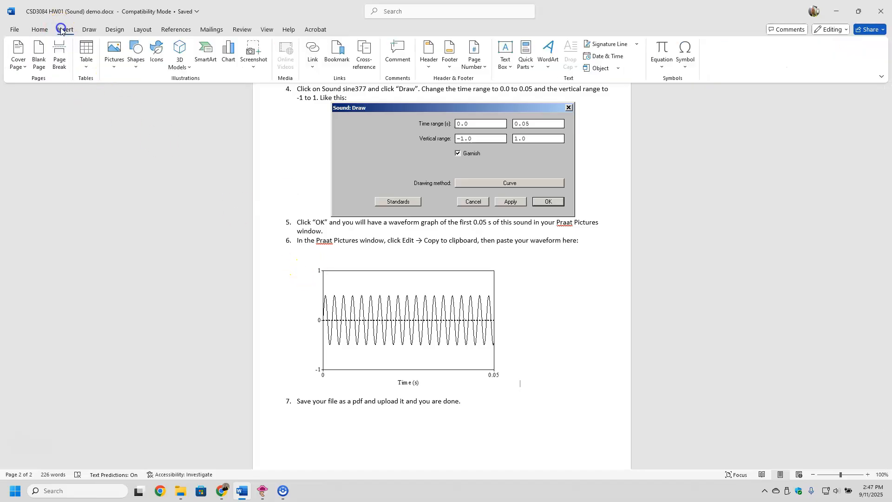
{"action": "left_click", "coordinate": [114, 55]}
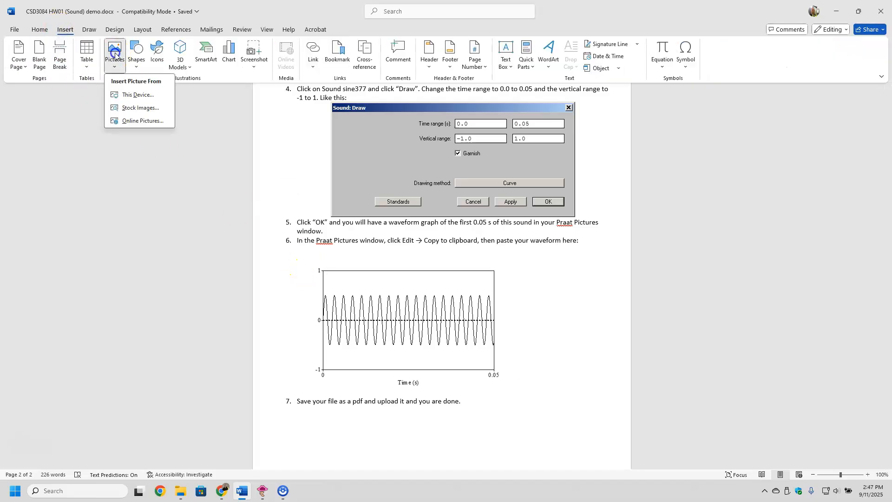
{"action": "left_click", "coordinate": [143, 95]}
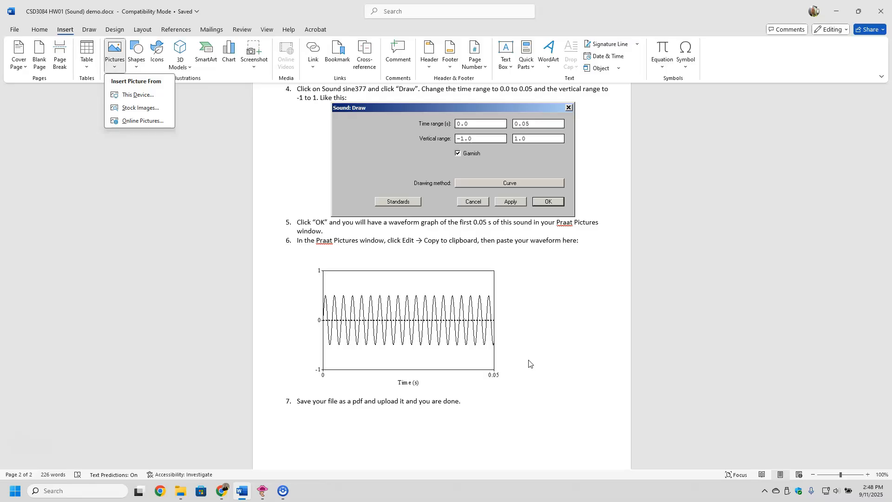
{"action": "left_click", "coordinate": [459, 407]}
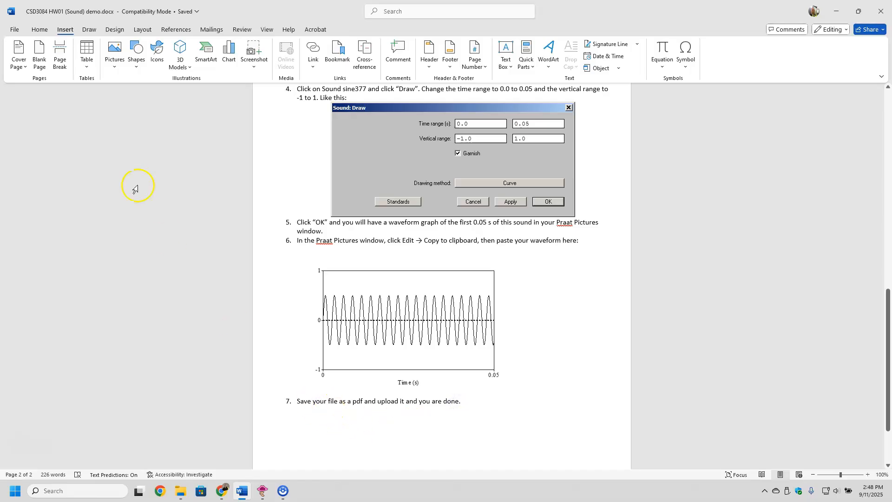
Step: Save the Word homework document as the Adobe PDF "CSD3084 HW01 (Sound) demo.pdf" with the result displayed, and close the resulting PDF
{"action": "left_click", "coordinate": [14, 29]}
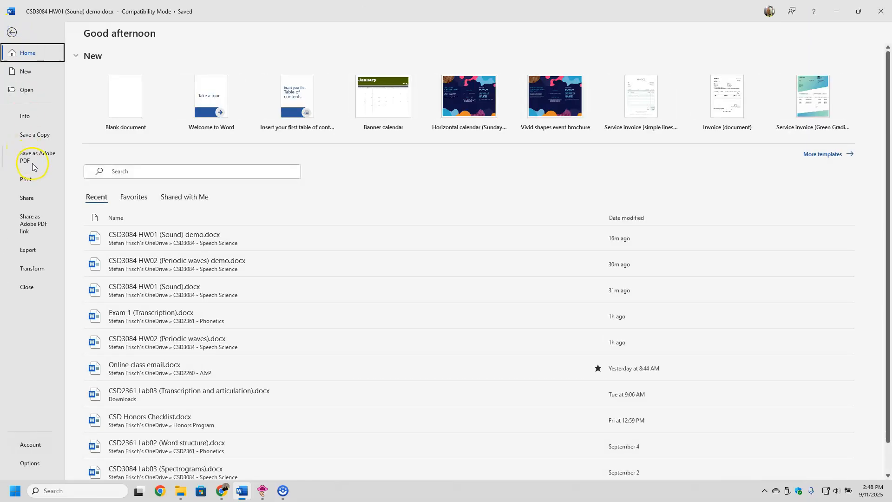
{"action": "left_click", "coordinate": [32, 164]}
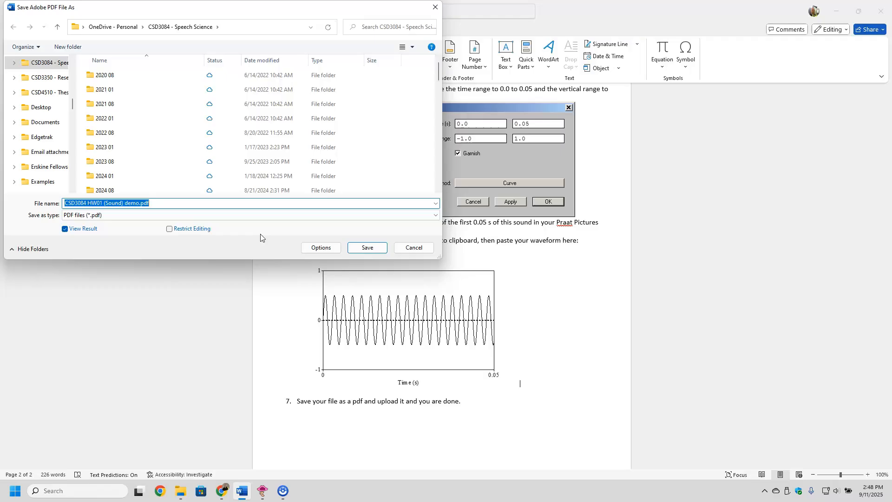
{"action": "left_click", "coordinate": [245, 250]}
{"action": "left_click", "coordinate": [355, 249]}
{"action": "left_click", "coordinate": [467, 244]}
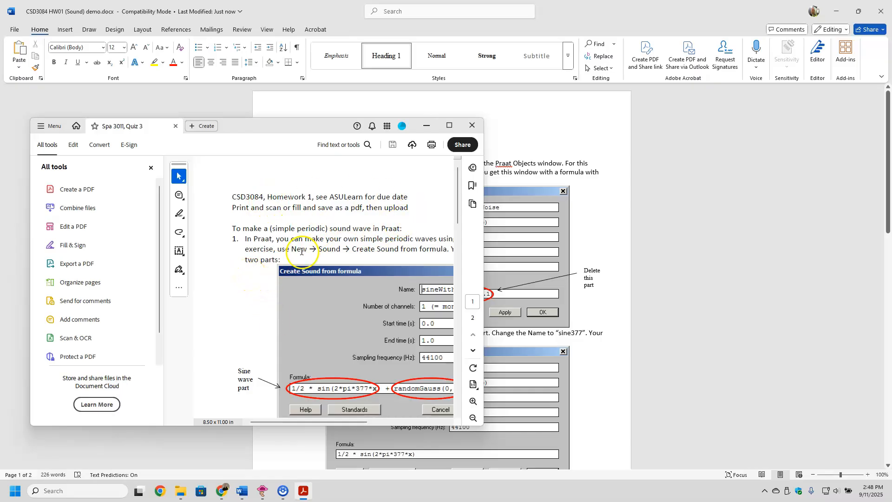
{"action": "left_click", "coordinate": [470, 128]}
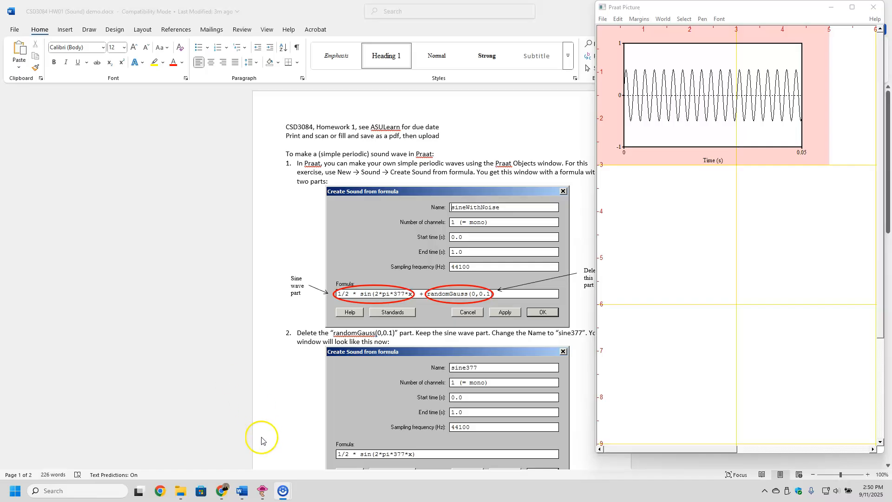
Step: Switch to Praat and draw the sine377 waveform in an area about 3 by 2 inches just below the existing graph
{"action": "mouse_move", "coordinate": [262, 491]}
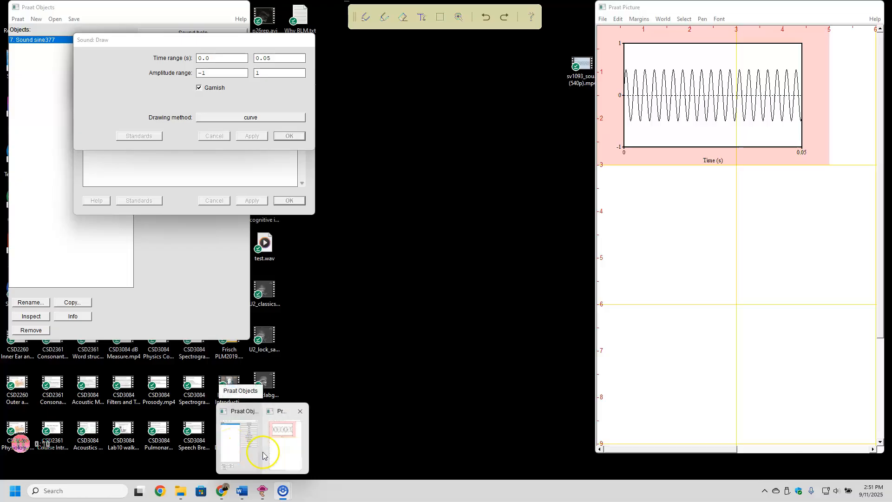
{"action": "left_click", "coordinate": [285, 448]}
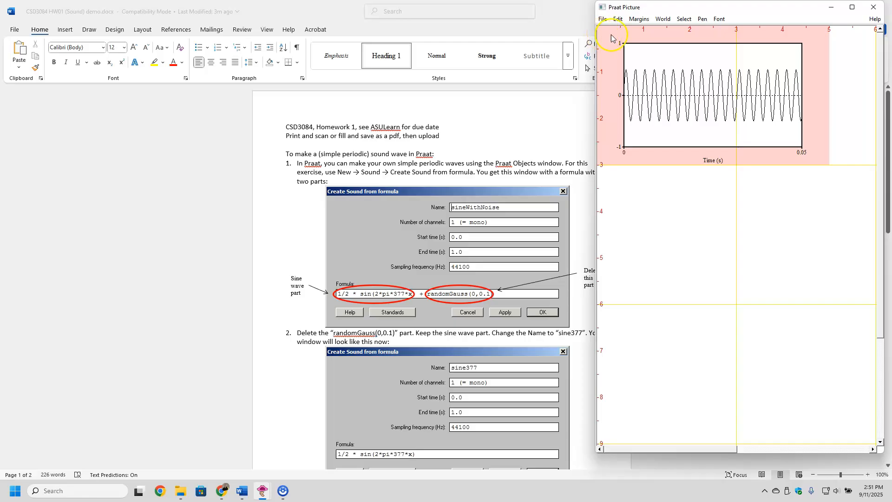
{"action": "left_click_drag", "start_coordinate": [612, 177], "coordinate": [735, 257]}
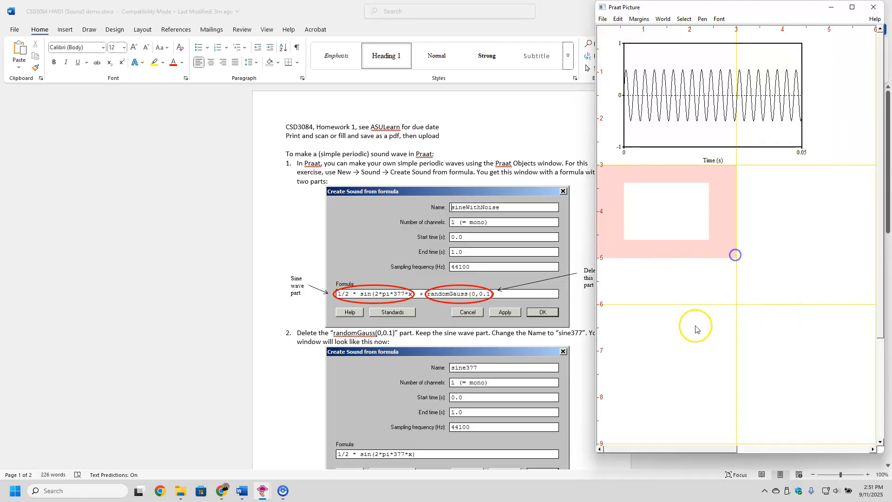
{"action": "mouse_move", "coordinate": [262, 490]}
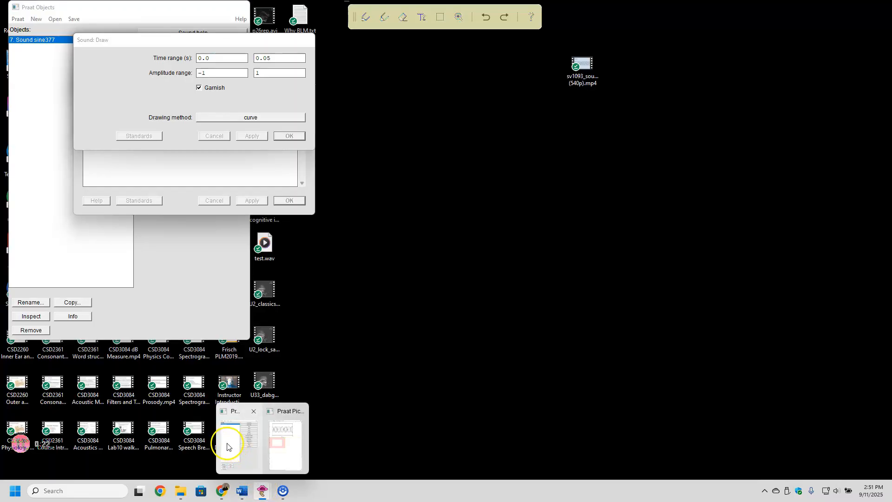
{"action": "left_click", "coordinate": [226, 446]}
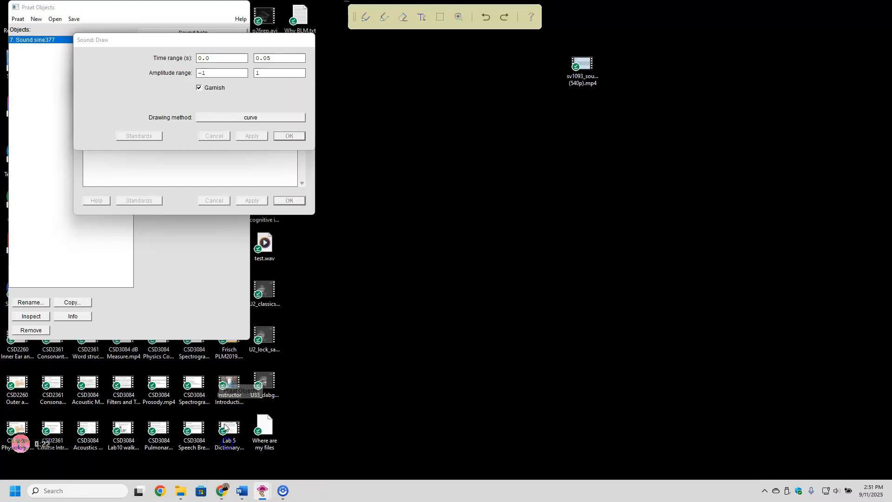
{"action": "left_click", "coordinate": [170, 68]}
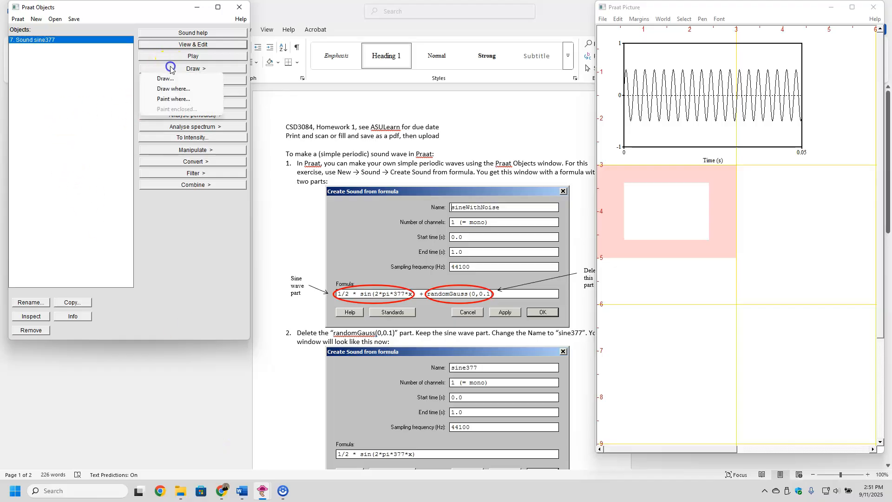
{"action": "left_click", "coordinate": [171, 80]}
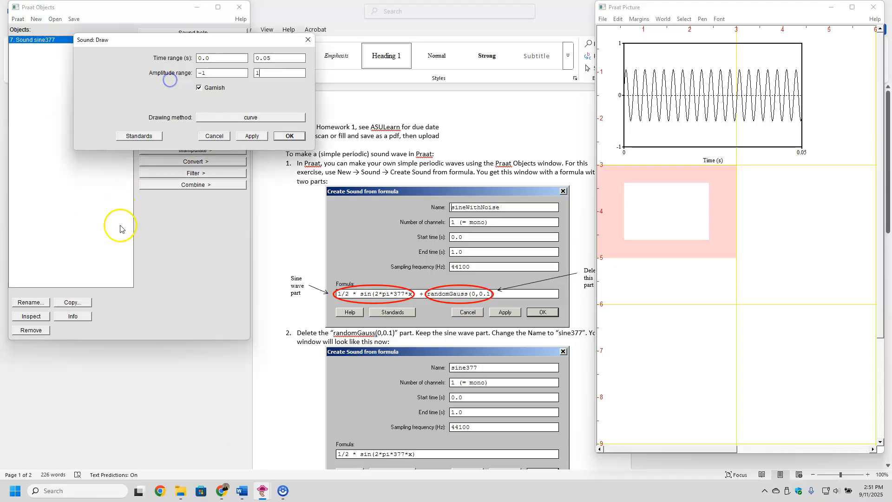
{"action": "left_click", "coordinate": [292, 135]}
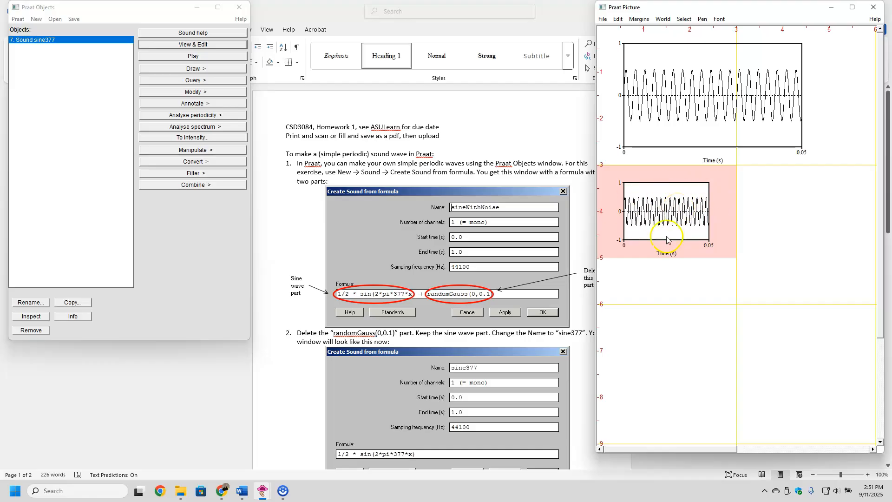
Step: Draw the sine377 waveform again in a tiny area about 0.5 by 0.5 inch, to the right of the small graph
{"action": "left_click", "coordinate": [788, 197]}
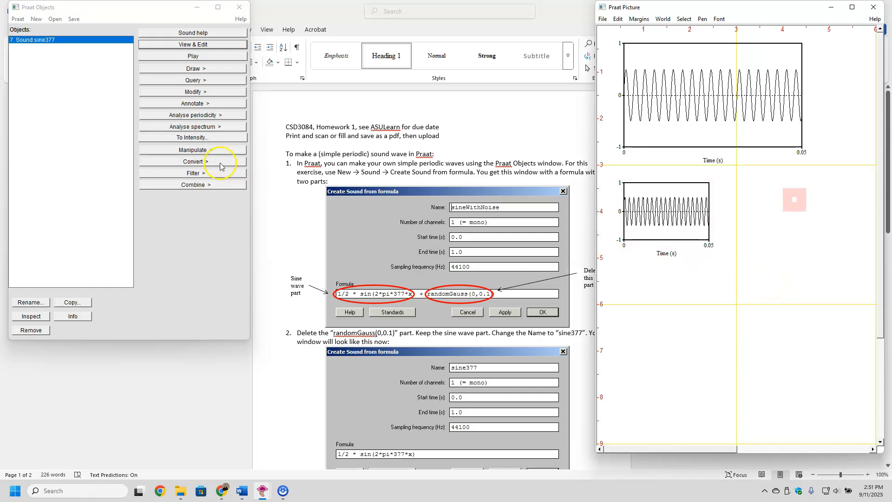
{"action": "left_click", "coordinate": [182, 70]}
{"action": "left_click", "coordinate": [180, 79]}
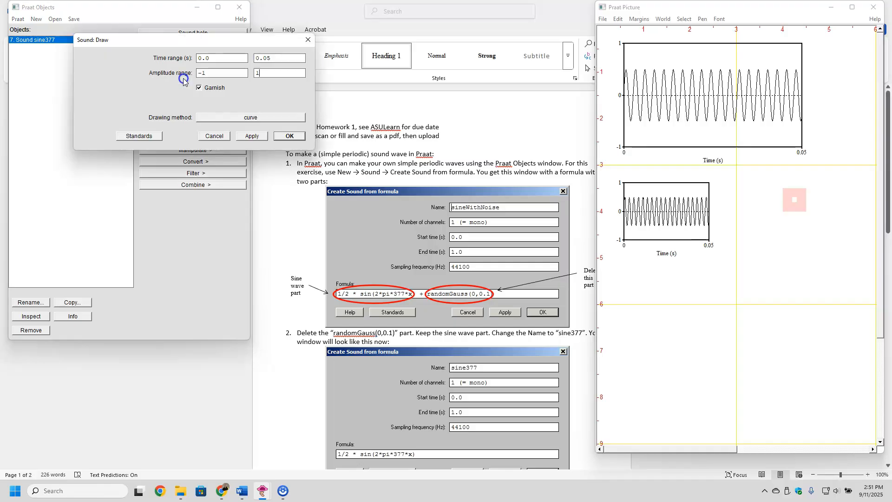
{"action": "left_click", "coordinate": [290, 136]}
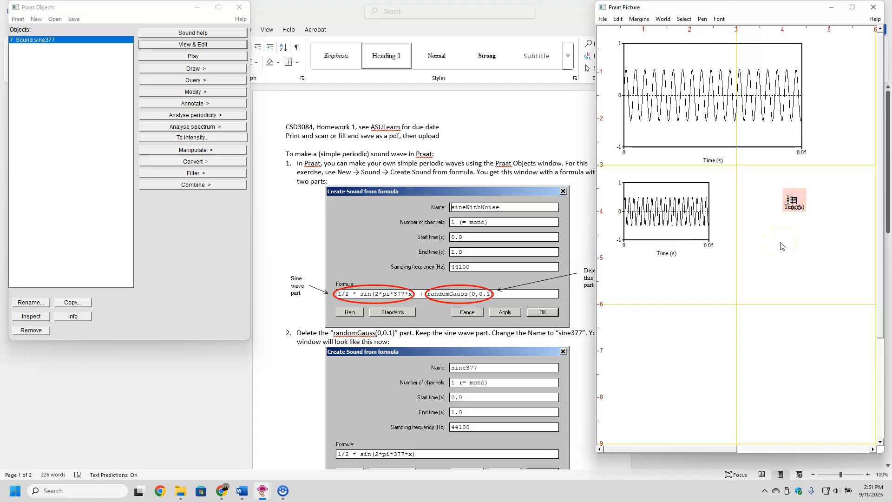
Step: Erase the whole Praat picture and redraw the sine377 waveform in an area about 5 by 3 inches at the picture's top-left corner
{"action": "left_click", "coordinate": [616, 19]}
{"action": "left_click", "coordinate": [625, 58]}
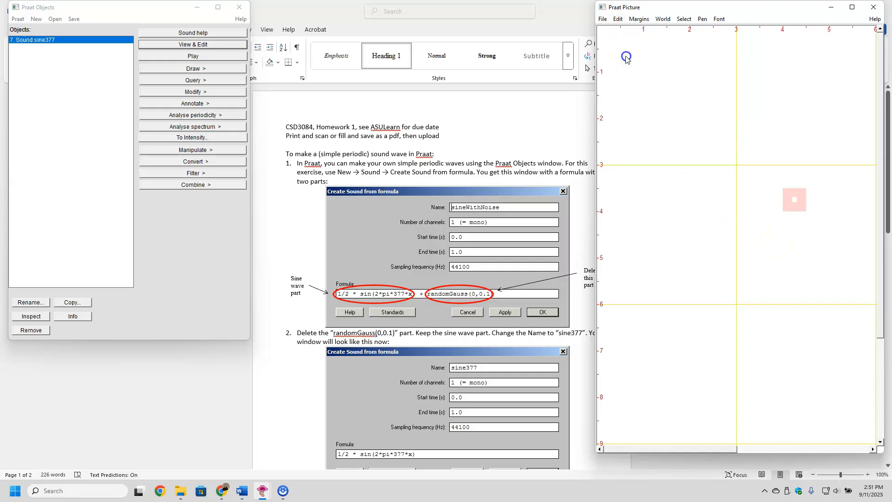
{"action": "left_click", "coordinate": [599, 30]}
{"action": "left_click_drag", "start_coordinate": [599, 30], "coordinate": [826, 150]}
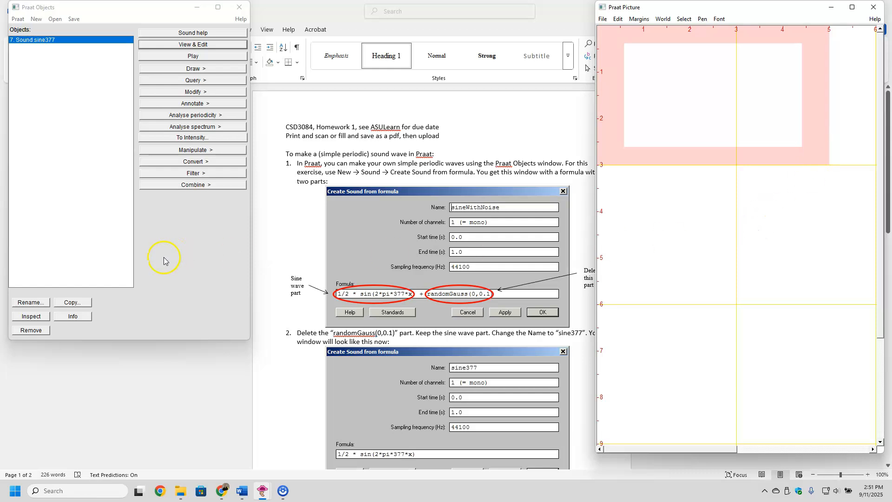
{"action": "left_click", "coordinate": [166, 75]}
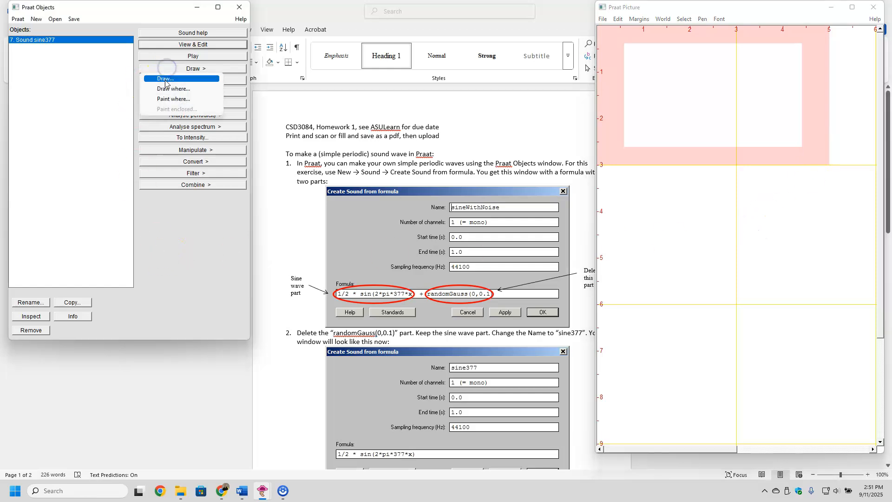
{"action": "left_click", "coordinate": [165, 80]}
{"action": "left_click", "coordinate": [296, 140]}
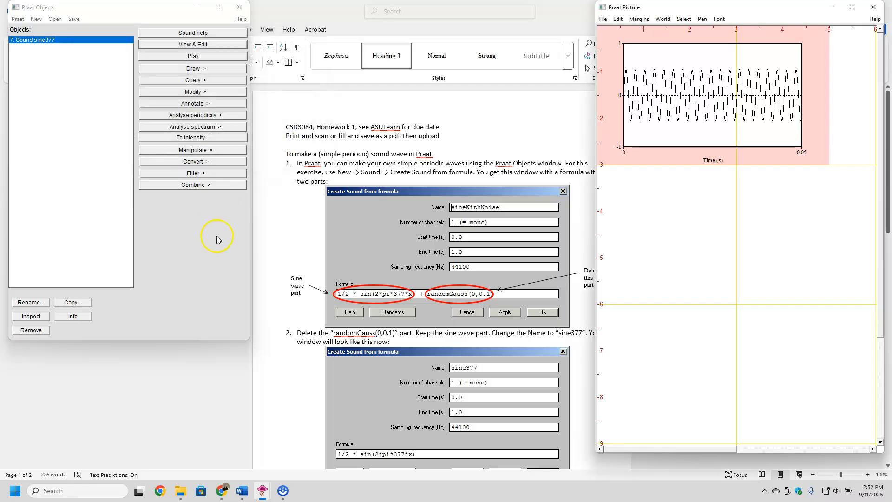